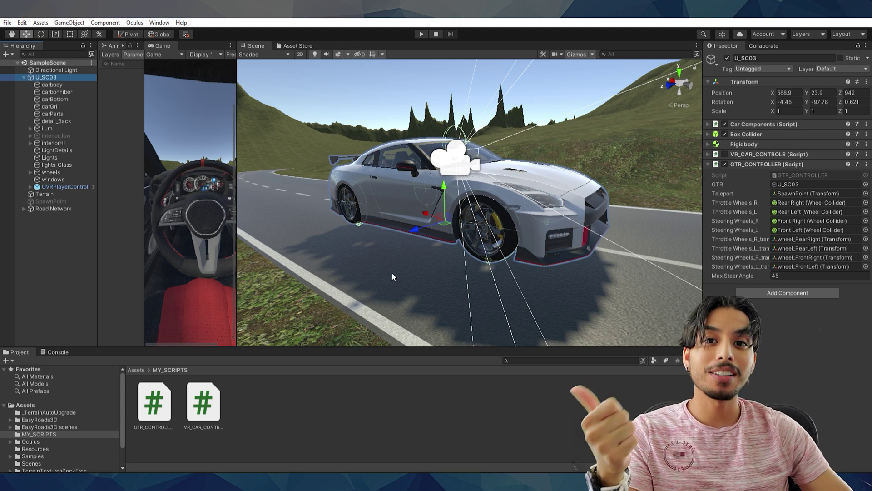
Open the GTR_CONTROLLER script in Visual Studio and examine the commented VR control mappings in the GetInput() method.
{"action": "left_click", "coordinate": [155, 394]}
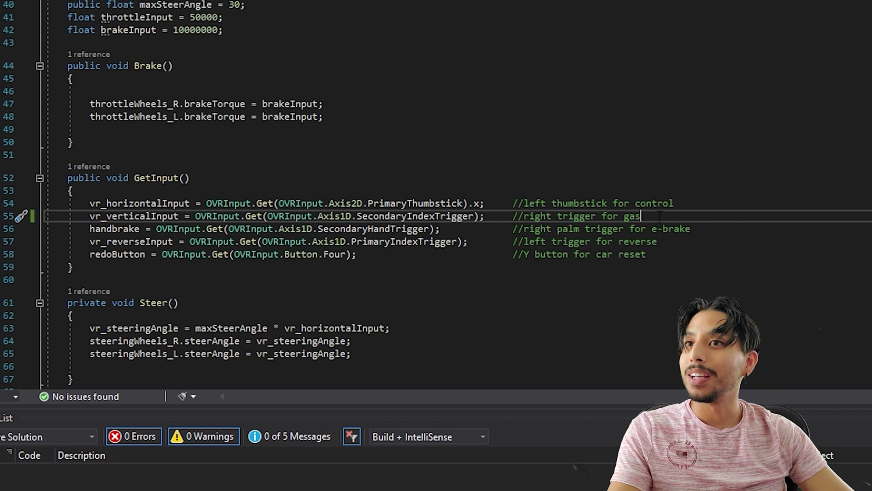
{"action": "left_click_drag", "start_coordinate": [699, 204], "coordinate": [556, 190]}
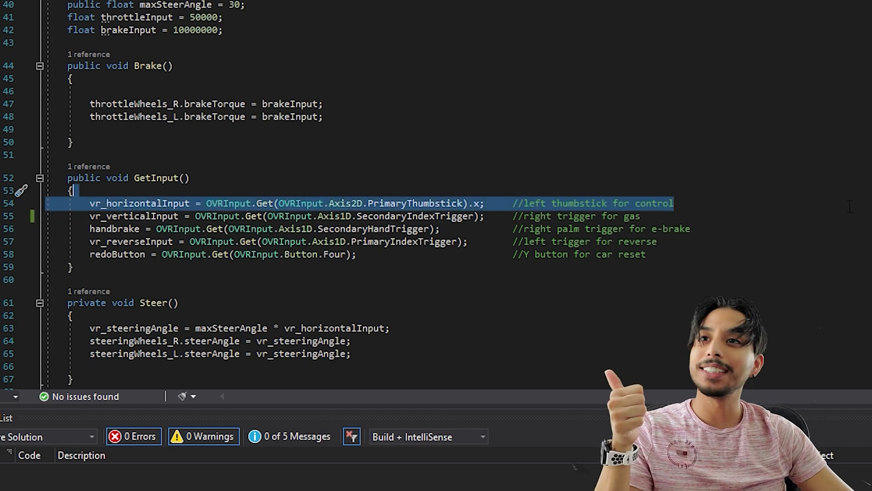
{"action": "left_click_drag", "start_coordinate": [641, 216], "coordinate": [519, 216]}
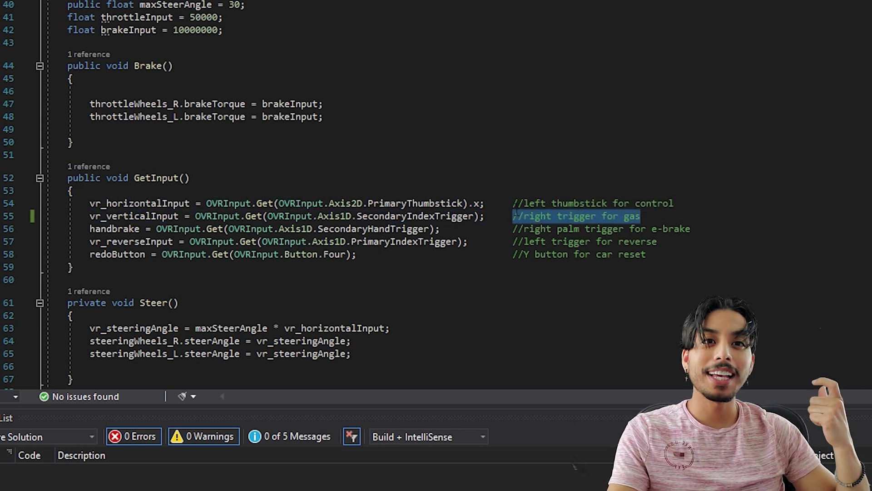
{"action": "left_click_drag", "start_coordinate": [690, 228], "coordinate": [536, 229]}
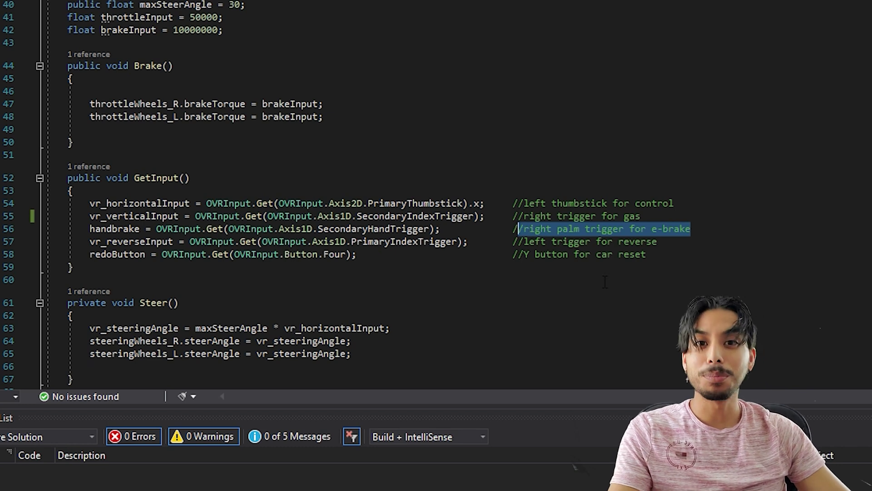
{"action": "left_click_drag", "start_coordinate": [657, 242], "coordinate": [507, 241]}
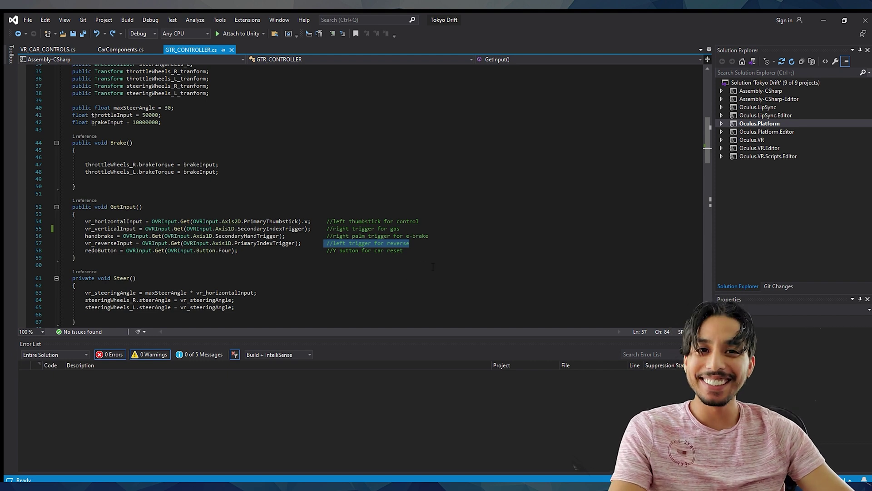
{"action": "scroll", "coordinate": [433, 266], "scroll_direction": "down", "scroll_amount": 1}
{"action": "left_click", "coordinate": [492, 227]}
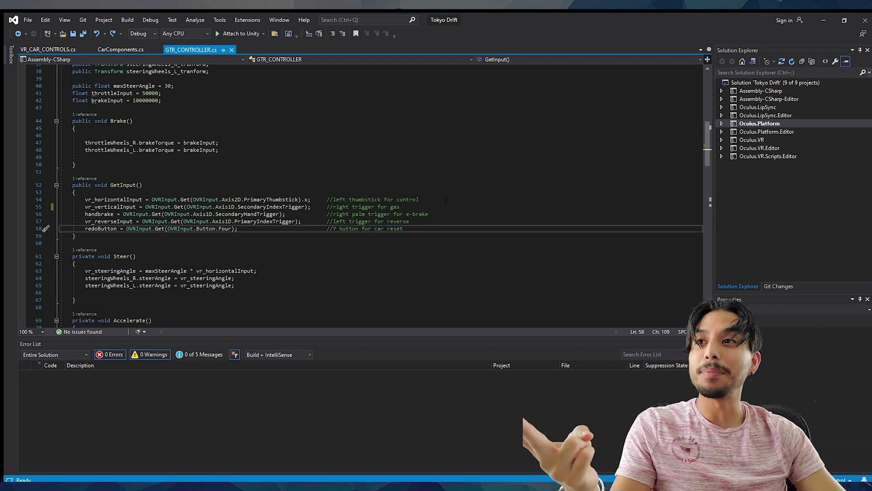
Examine the remaining GTR_CONTROLLER methods, from Steer() and Accelerate() through the wheel updates, FixedUpdate() and Reset().
{"action": "scroll", "coordinate": [402, 230], "scroll_direction": "down", "scroll_amount": 4}
{"action": "scroll", "coordinate": [402, 231], "scroll_direction": "down", "scroll_amount": 5}
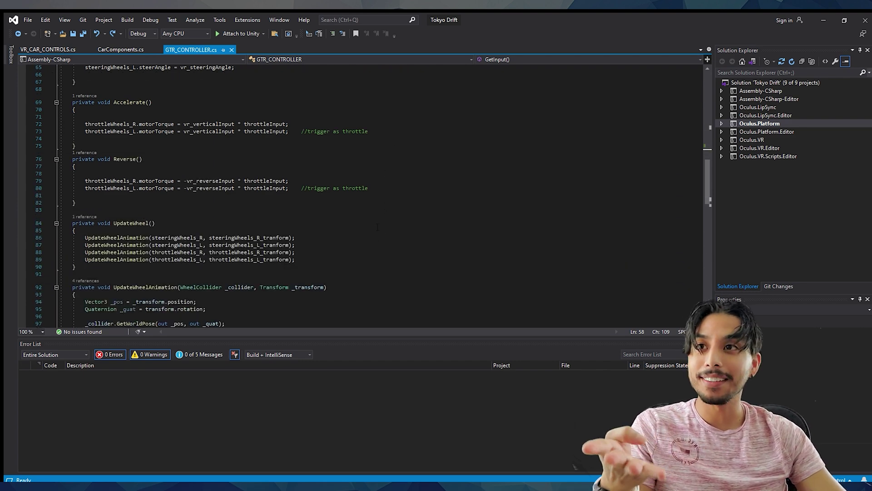
{"action": "scroll", "coordinate": [377, 227], "scroll_direction": "down", "scroll_amount": 7}
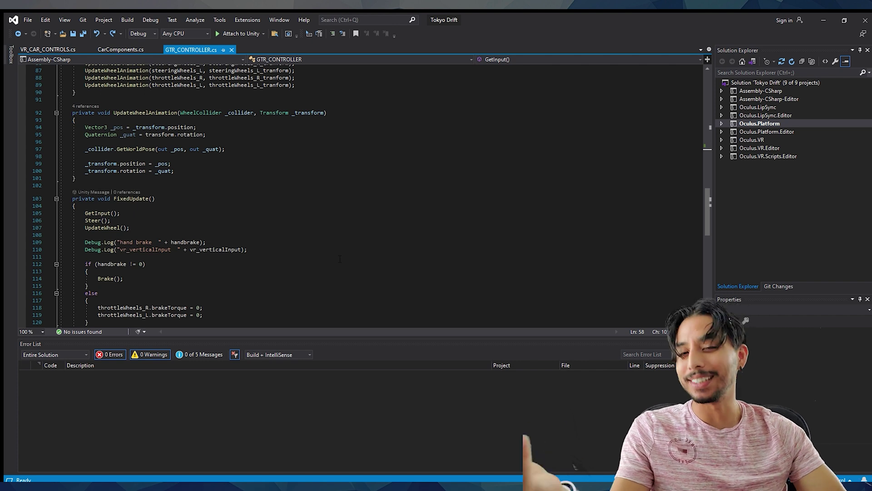
{"action": "scroll", "coordinate": [313, 258], "scroll_direction": "down", "scroll_amount": 3}
{"action": "scroll", "coordinate": [321, 258], "scroll_direction": "down", "scroll_amount": 1}
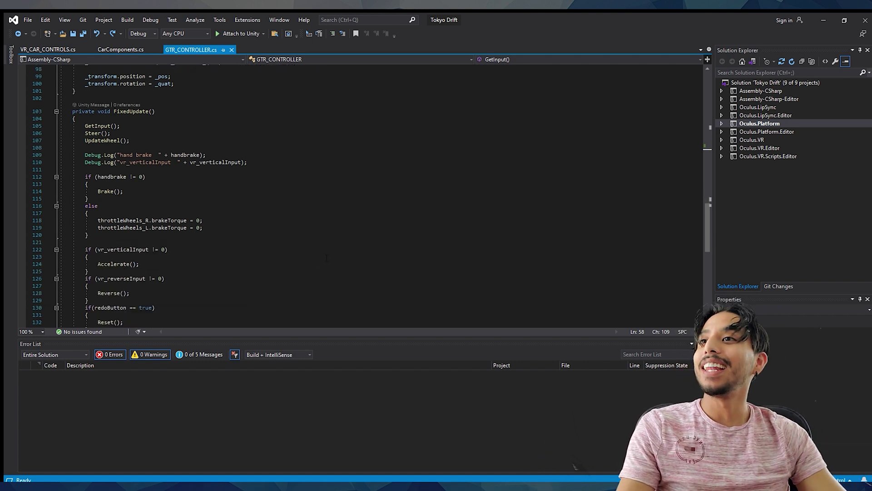
{"action": "scroll", "coordinate": [296, 221], "scroll_direction": "down", "scroll_amount": 3}
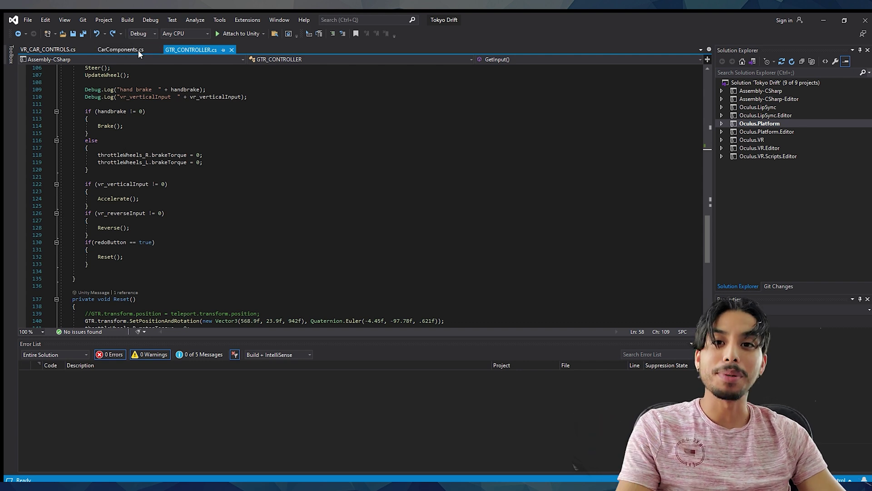
{"action": "scroll", "coordinate": [263, 260], "scroll_direction": "down", "scroll_amount": 3}
{"action": "scroll", "coordinate": [359, 181], "scroll_direction": "up", "scroll_amount": 5}
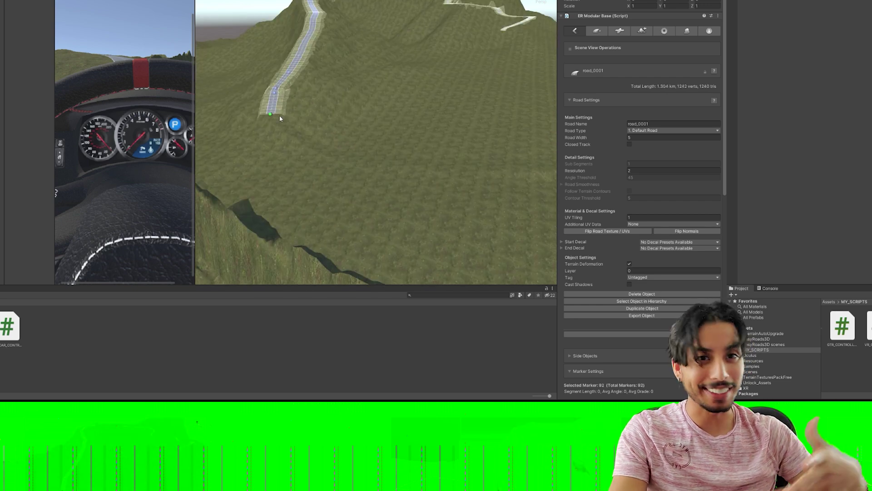
Extend road_0001 with markers from the hillside around the terrain into a circuit, and add a new road object.
{"action": "left_click", "coordinate": [371, 156], "text": "shift"}
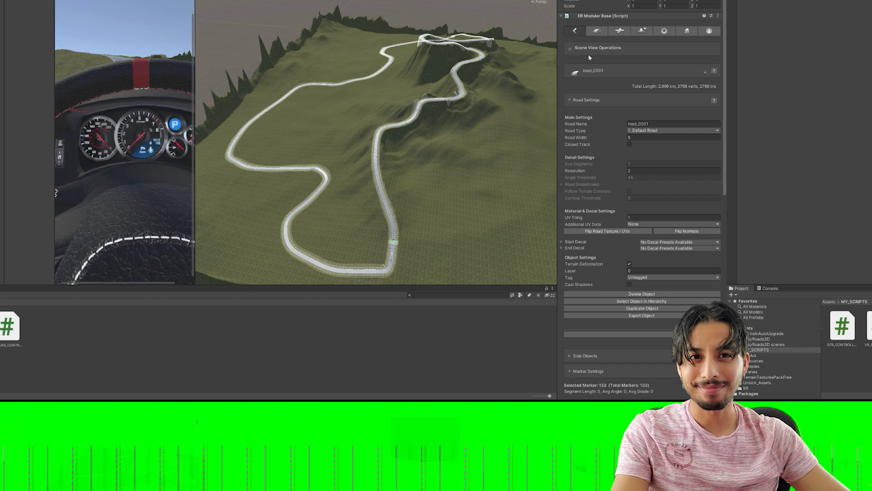
{"action": "left_click", "coordinate": [598, 31]}
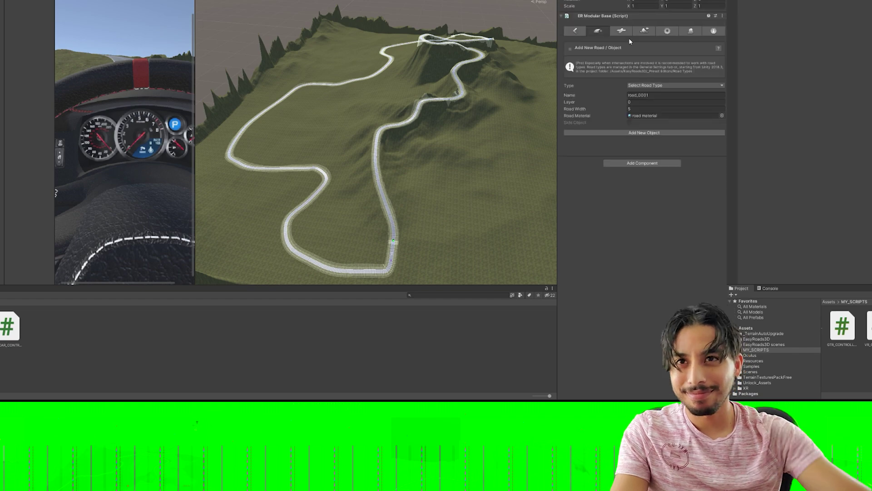
{"action": "left_click", "coordinate": [644, 132]}
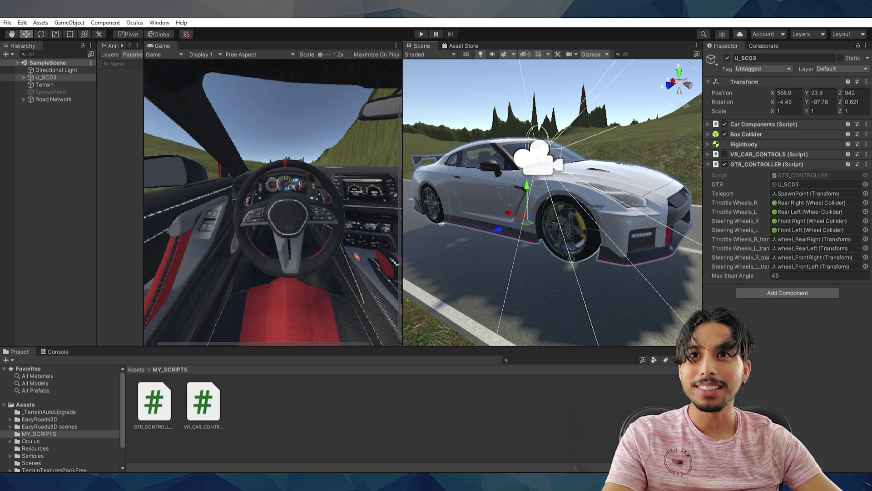
Examine the car's surroundings, the road and the mountain in the scene, and run the game in Play mode.
{"action": "scroll", "coordinate": [622, 211], "scroll_direction": "down", "scroll_amount": 5}
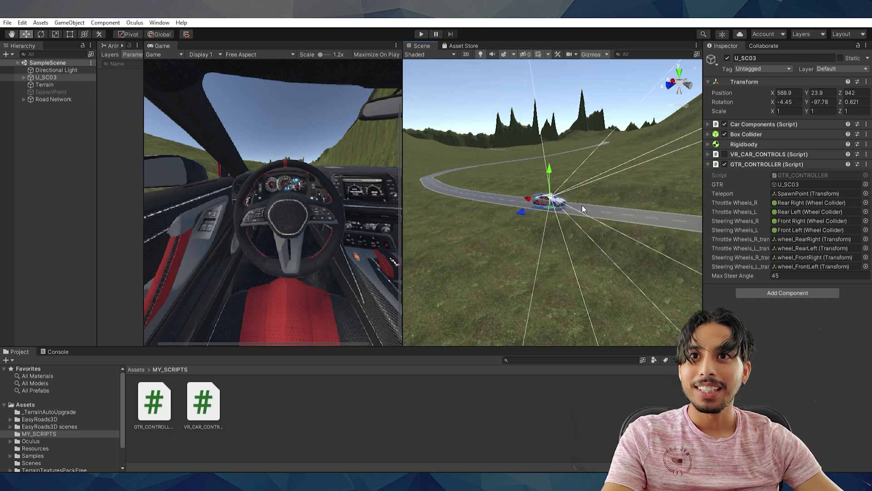
{"action": "right_click_drag", "start_coordinate": [582, 205], "coordinate": [687, 173]}
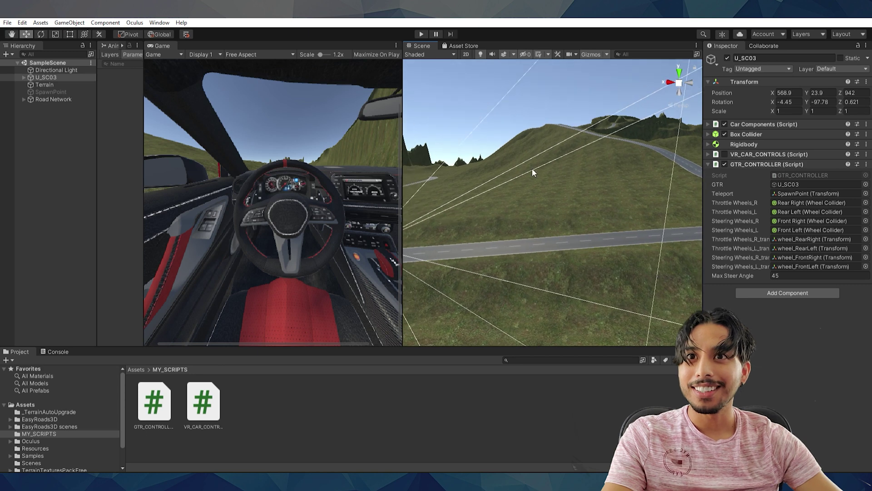
{"action": "scroll", "coordinate": [532, 168], "scroll_direction": "down", "scroll_amount": 3}
{"action": "right_click_drag", "start_coordinate": [533, 168], "coordinate": [606, 210]}
{"action": "scroll", "coordinate": [606, 211], "scroll_direction": "down", "scroll_amount": 2}
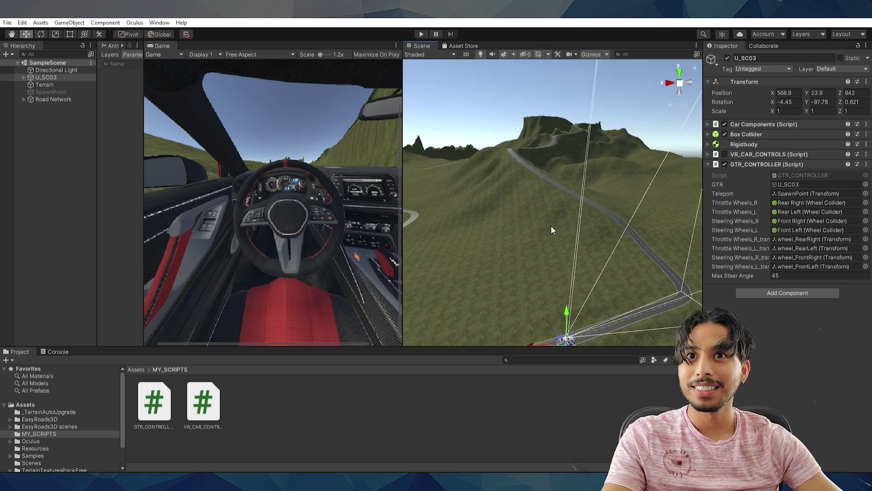
{"action": "scroll", "coordinate": [529, 250], "scroll_direction": "down", "scroll_amount": 2}
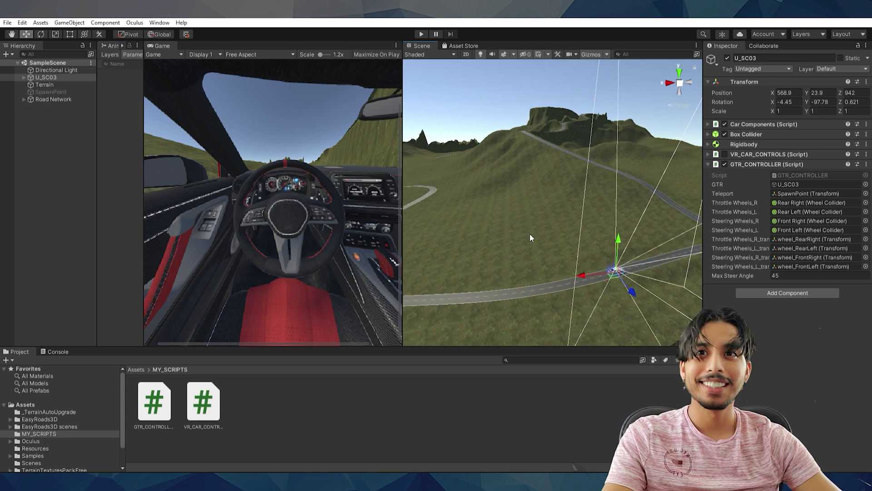
{"action": "right_click_drag", "start_coordinate": [530, 234], "coordinate": [549, 228]}
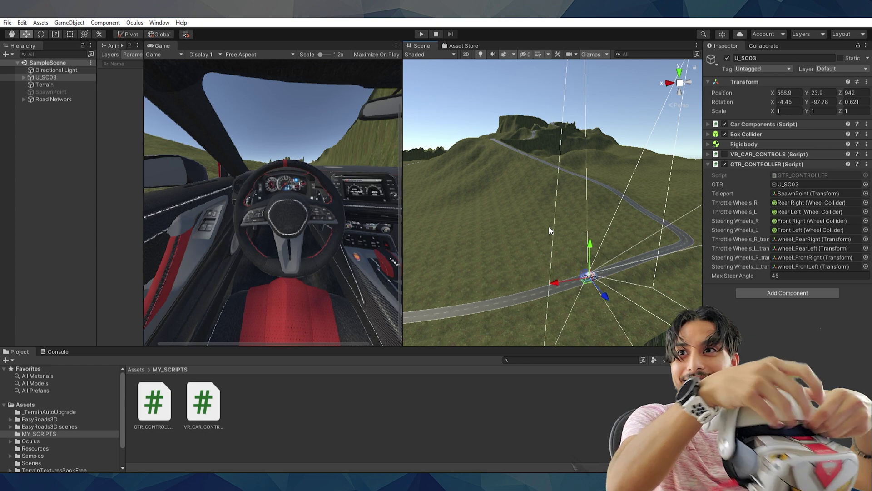
{"action": "left_click", "coordinate": [421, 33]}
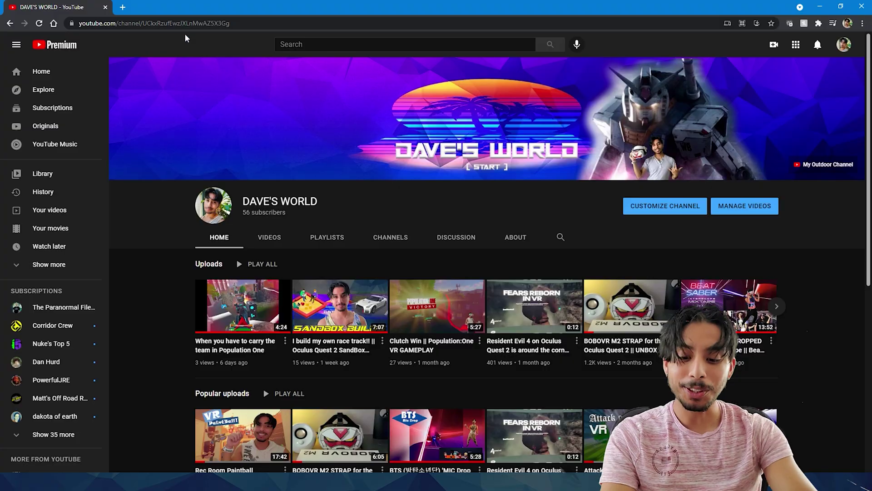
Switch to the web browser and go to davesworld.tech.
{"action": "left_click", "coordinate": [199, 24]}
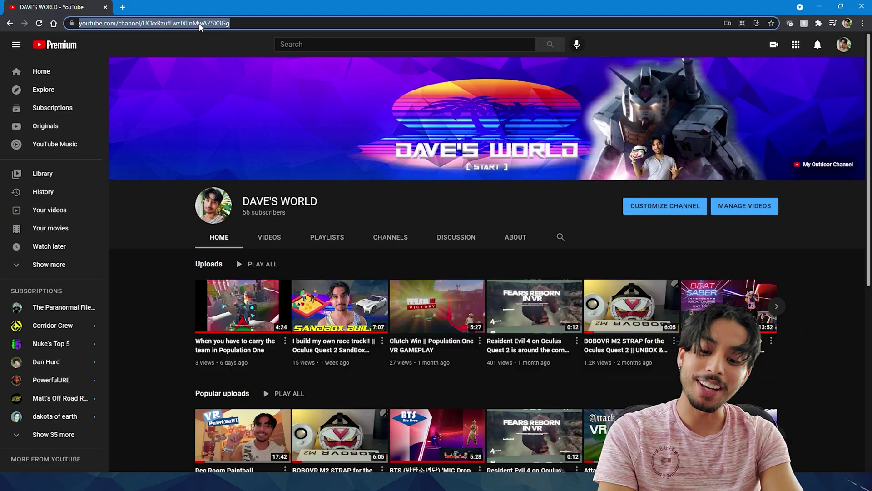
{"action": "type", "text": "davesworld.tech"}
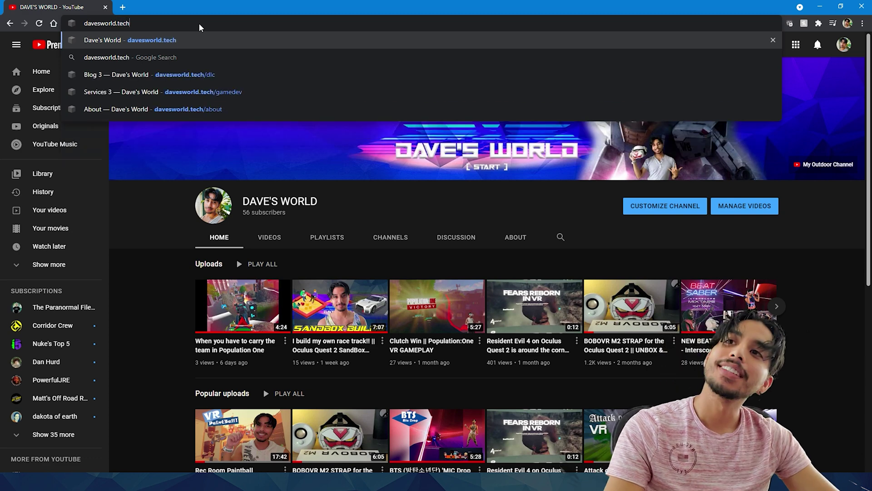
{"action": "key", "text": "Return"}
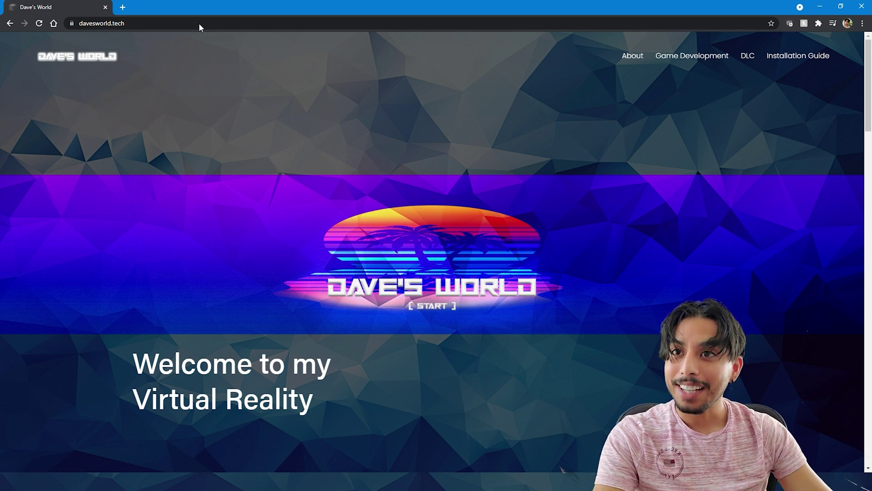
Open the site's Downloadable Content page and start the Racetrack Build download.
{"action": "scroll", "coordinate": [303, 216], "scroll_direction": "down", "scroll_amount": 10}
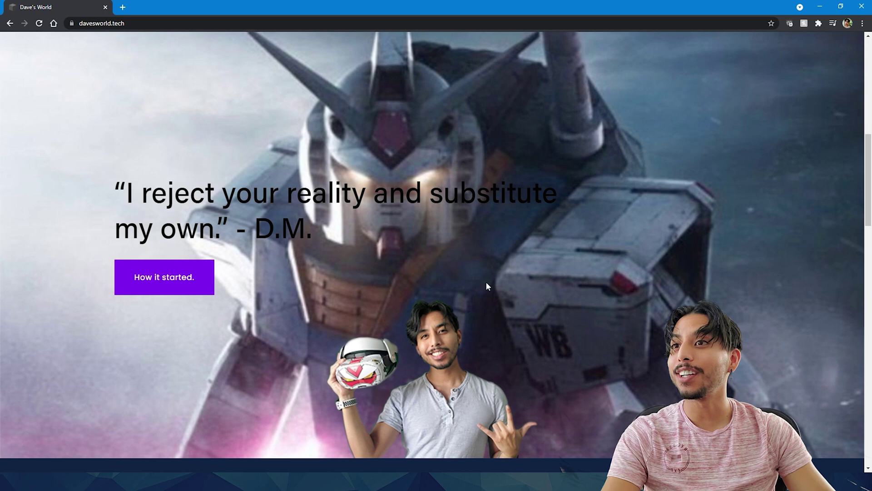
{"action": "scroll", "coordinate": [330, 246], "scroll_direction": "down", "scroll_amount": 8}
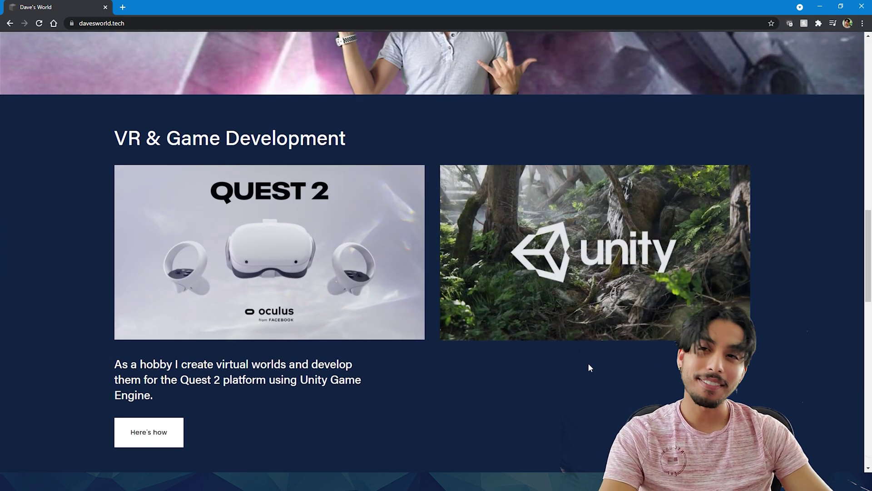
{"action": "scroll", "coordinate": [279, 295], "scroll_direction": "down", "scroll_amount": 8}
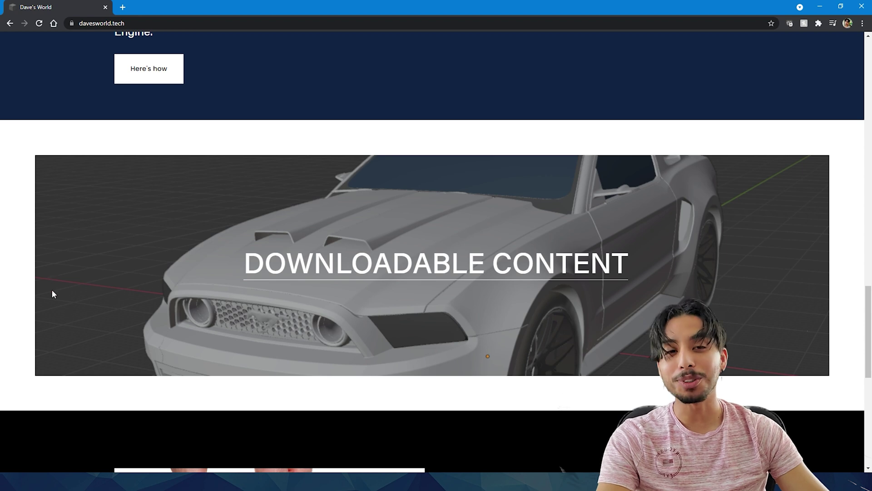
{"action": "left_click", "coordinate": [514, 263]}
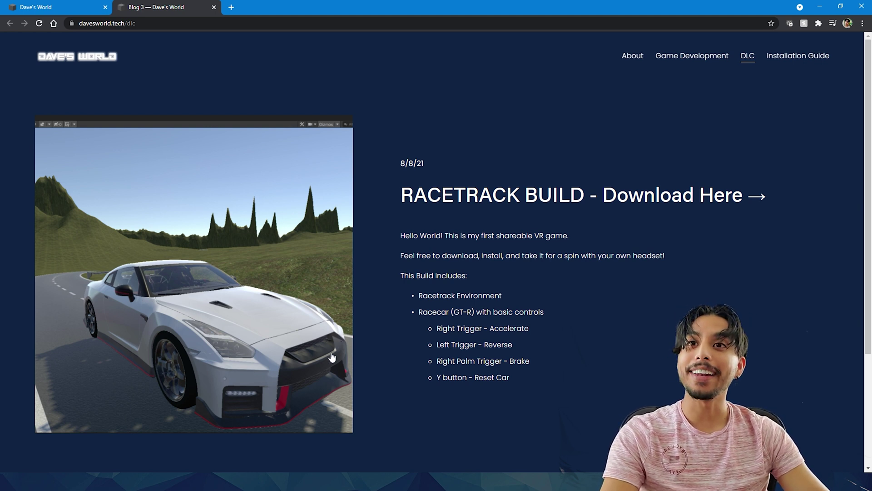
{"action": "left_click", "coordinate": [554, 199]}
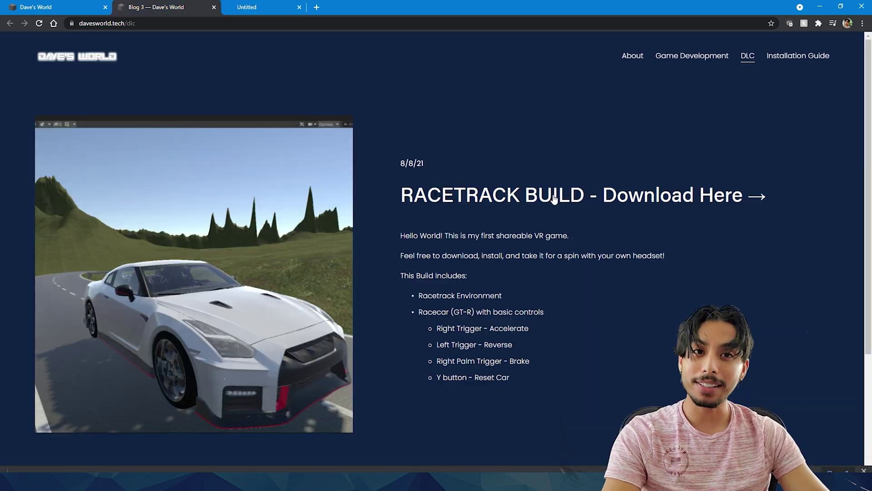